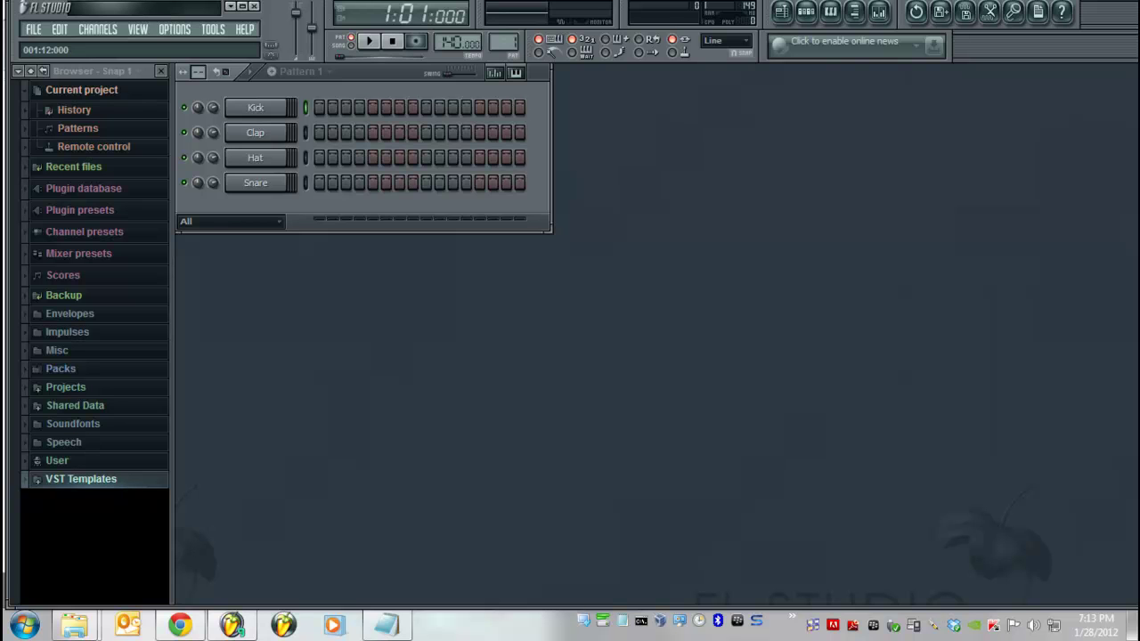
Try adding Hypersonic from the full generator list and dismiss the 'couldn't be found' error.
{"action": "left_click", "coordinate": [97, 29]}
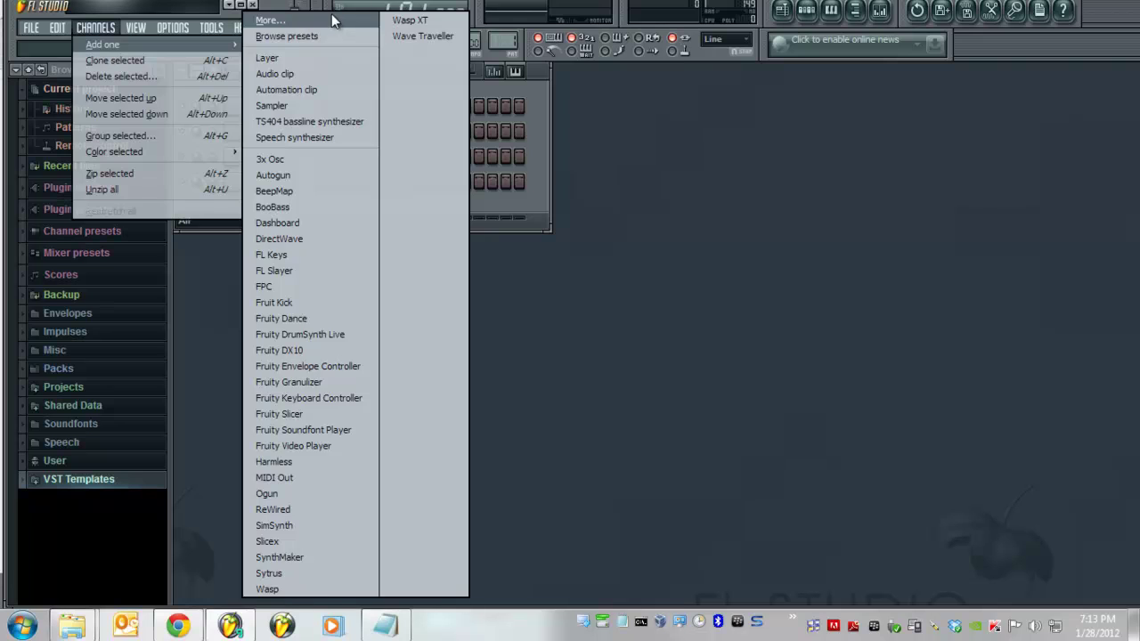
{"action": "left_click", "coordinate": [270, 20]}
{"action": "scroll", "coordinate": [674, 279], "scroll_direction": "down", "scroll_amount": 5}
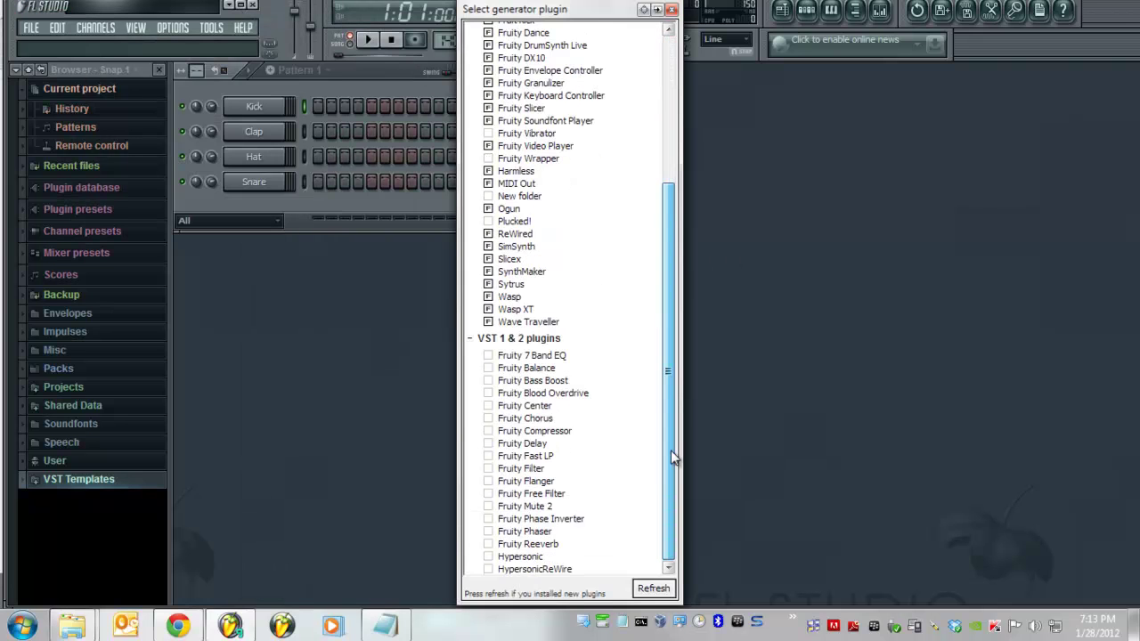
{"action": "double_click", "coordinate": [531, 556]}
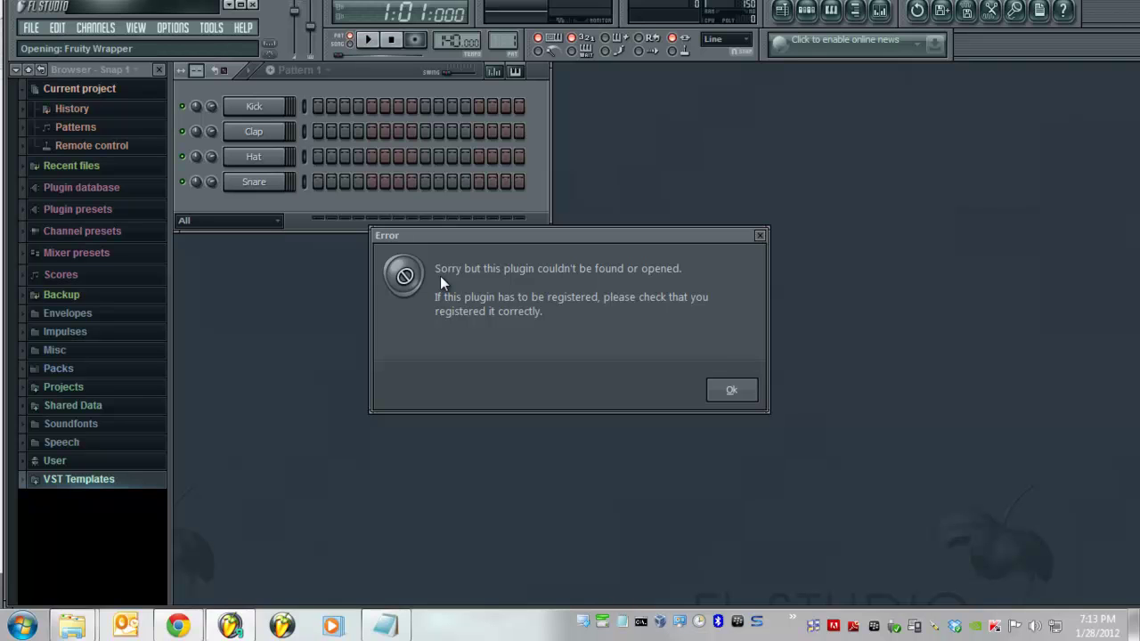
{"action": "left_click", "coordinate": [735, 397]}
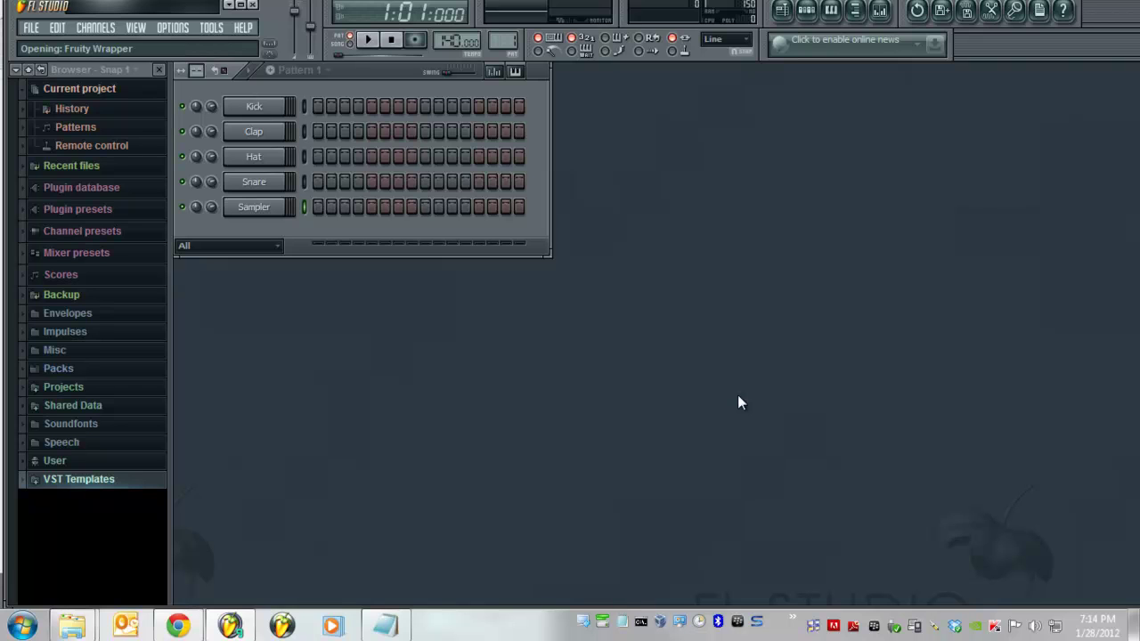
Switch to the Notepad note holding the Wrapper Update download link and close it.
{"action": "key", "text": "alt+Tab"}
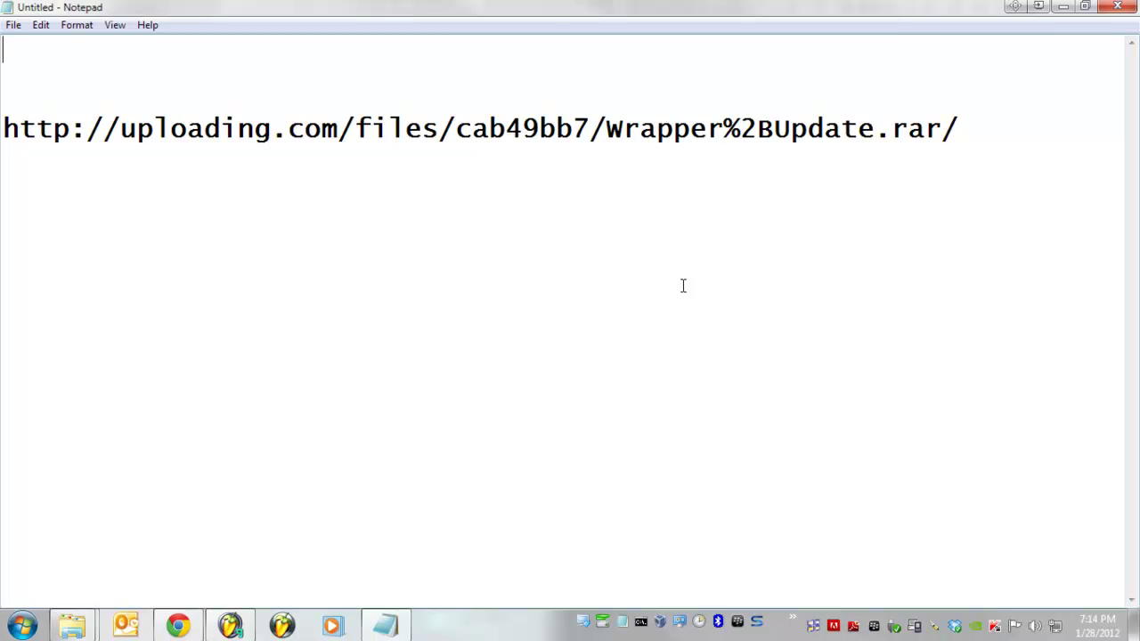
{"action": "left_click", "coordinate": [1126, 11]}
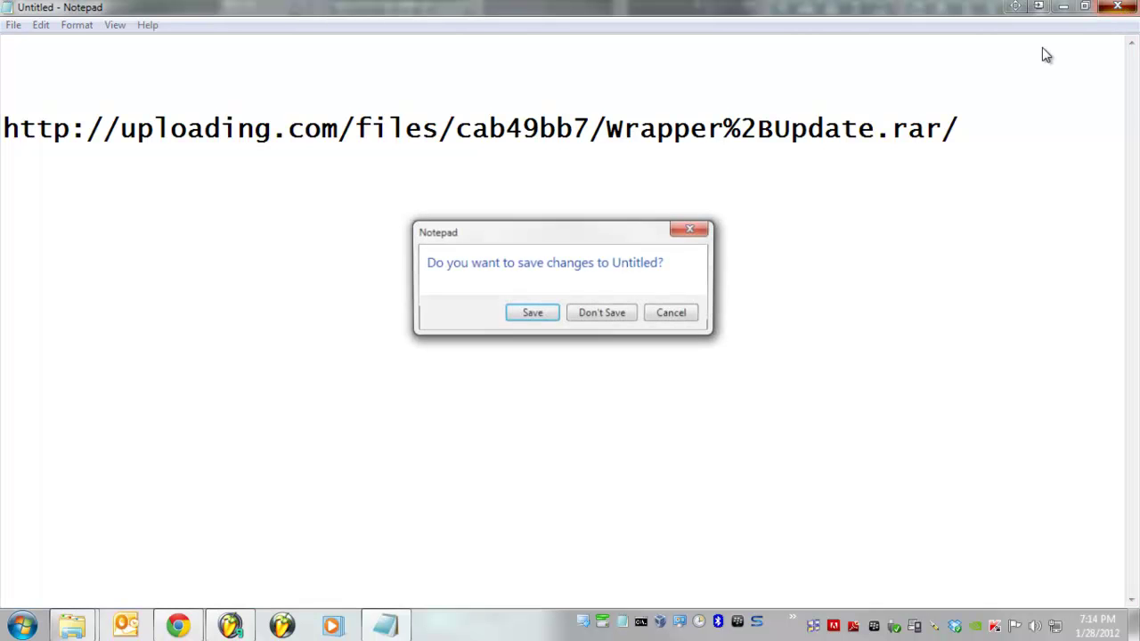
Discard the note unsaved and extract Wrapper Update.rar to a Wrapper Update folder.
{"action": "left_click", "coordinate": [609, 320]}
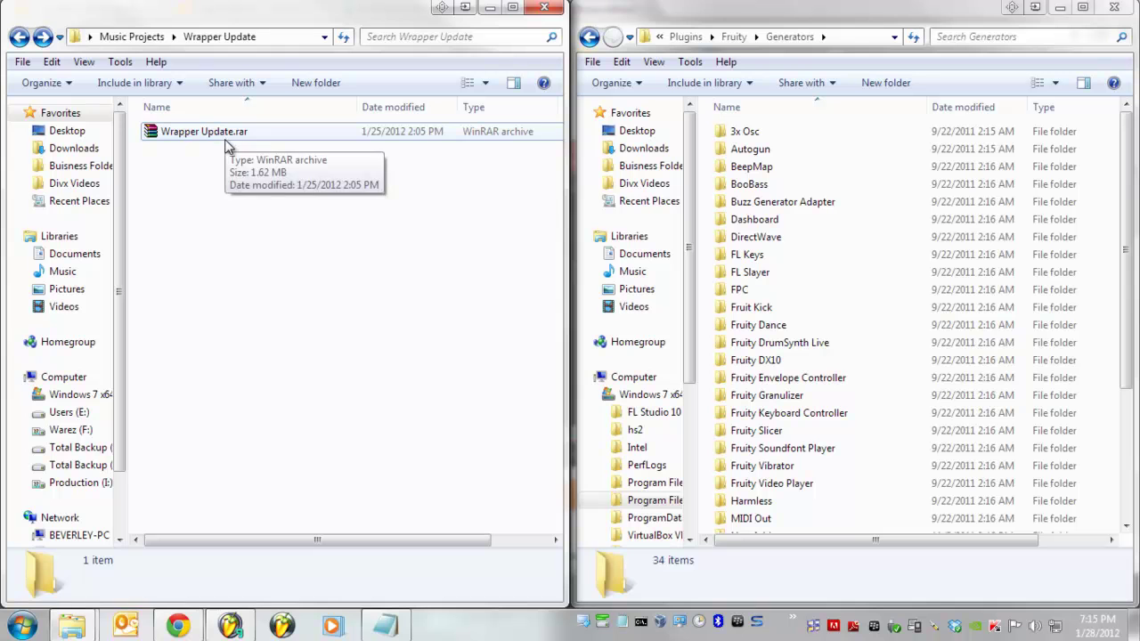
{"action": "left_click", "coordinate": [206, 142]}
{"action": "right_click", "coordinate": [206, 143]}
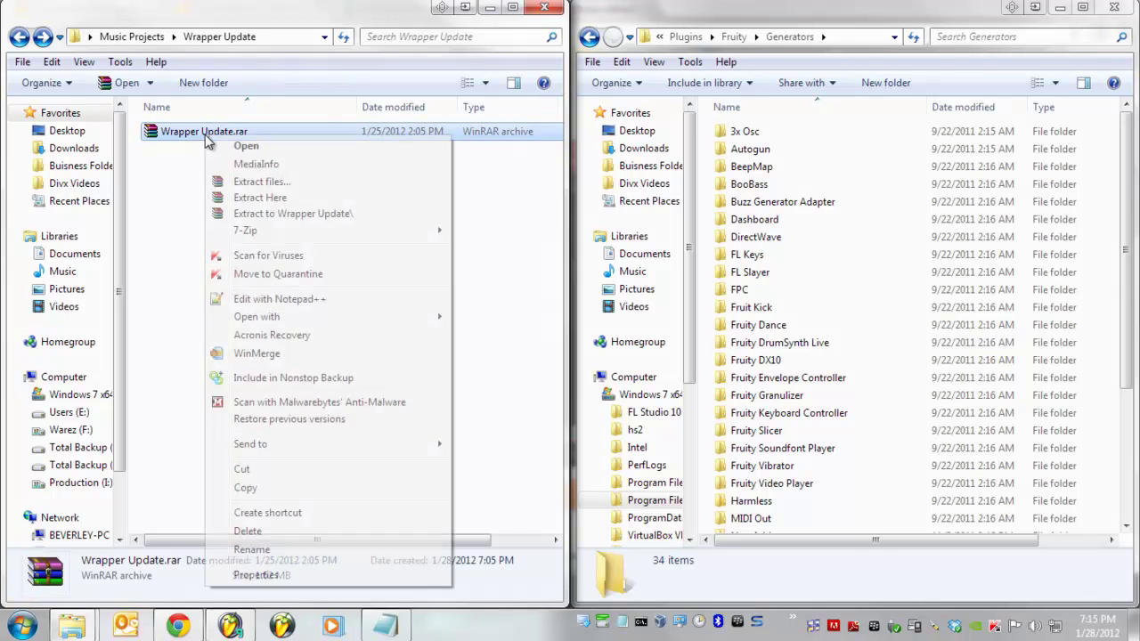
{"action": "left_click", "coordinate": [309, 216]}
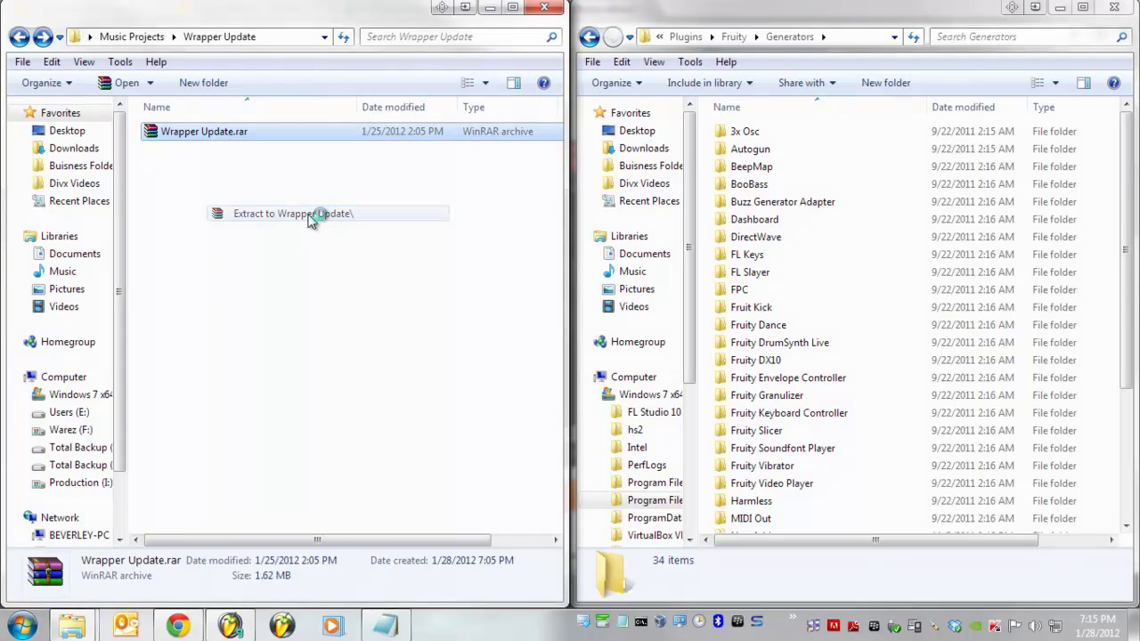
{"action": "left_click", "coordinate": [311, 244]}
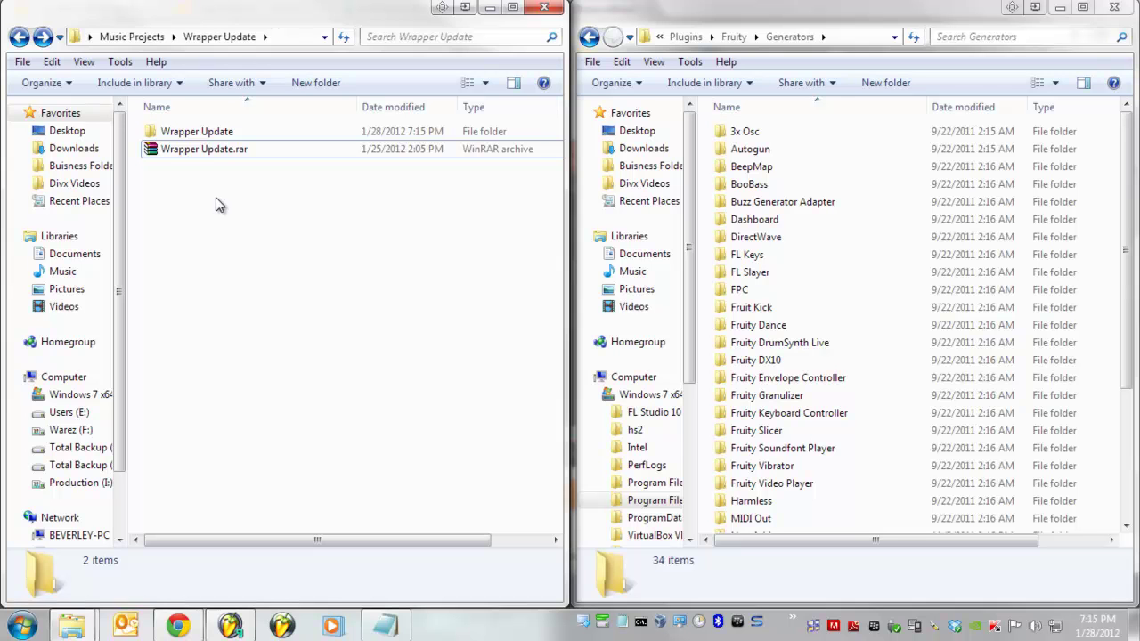
Open the extracted Wrapper Update > Wrapper Update folder showing Plugins and System.
{"action": "left_click", "coordinate": [227, 151]}
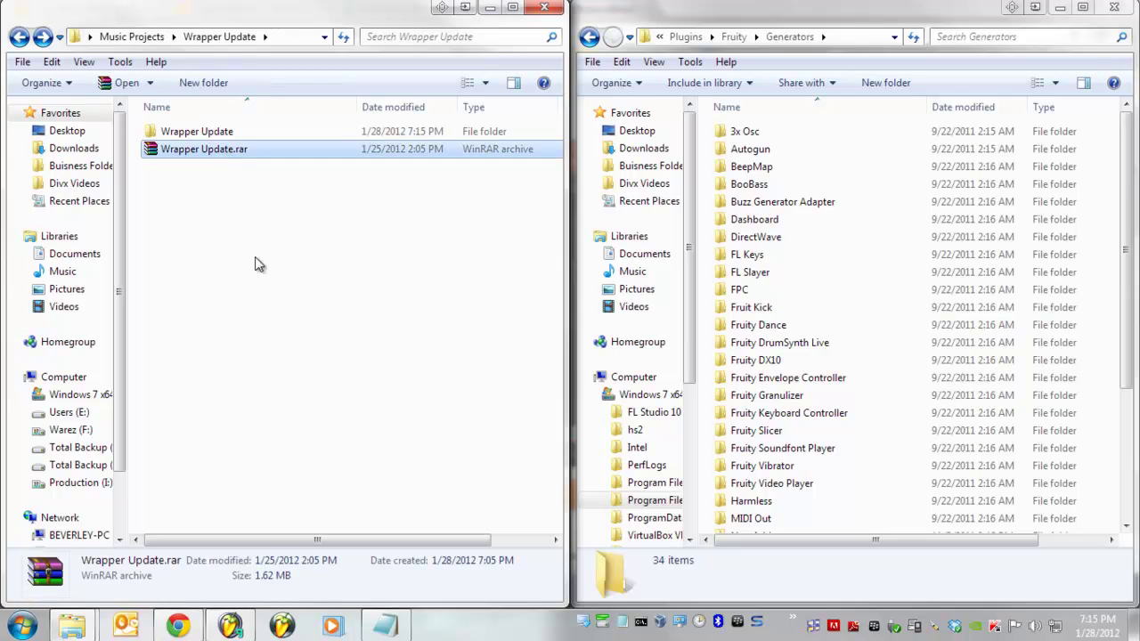
{"action": "left_click", "coordinate": [313, 234]}
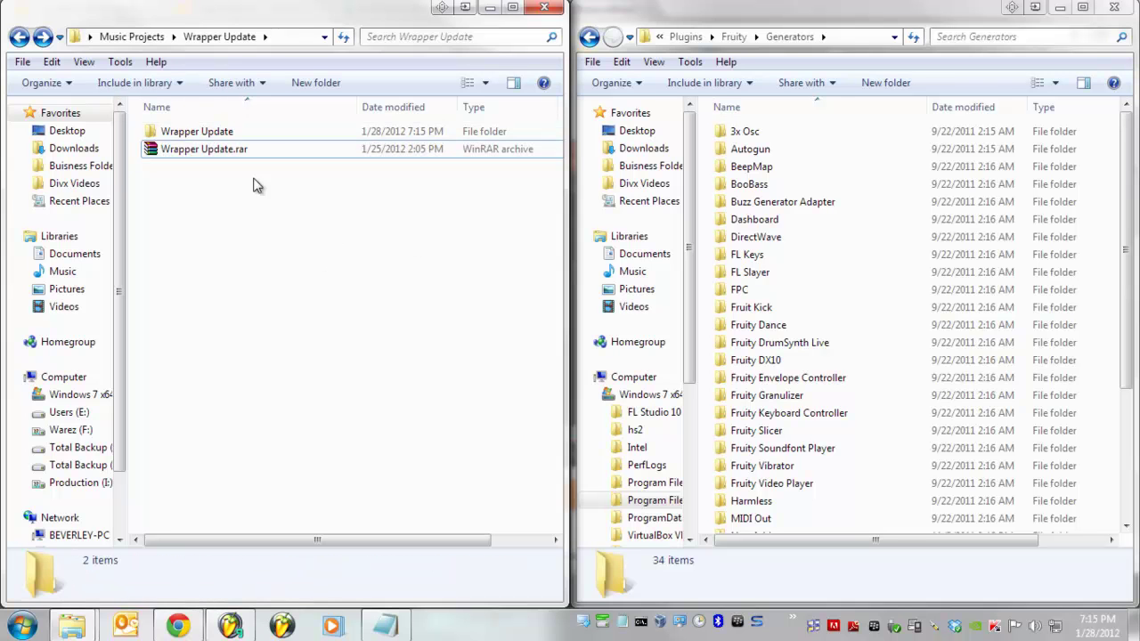
{"action": "double_click", "coordinate": [174, 133]}
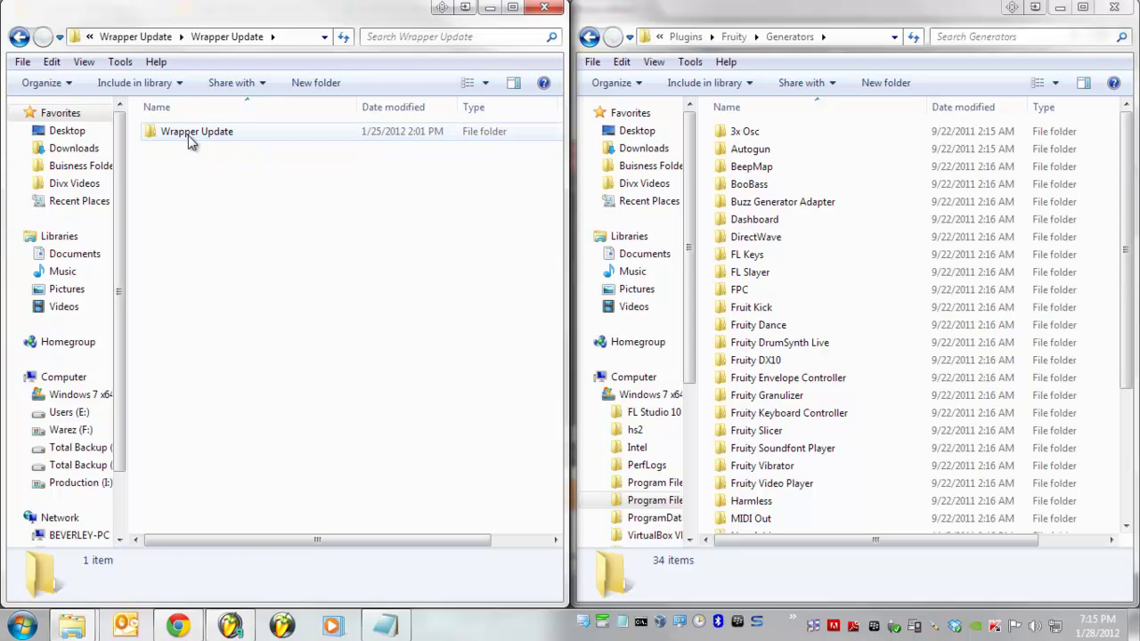
{"action": "double_click", "coordinate": [188, 138]}
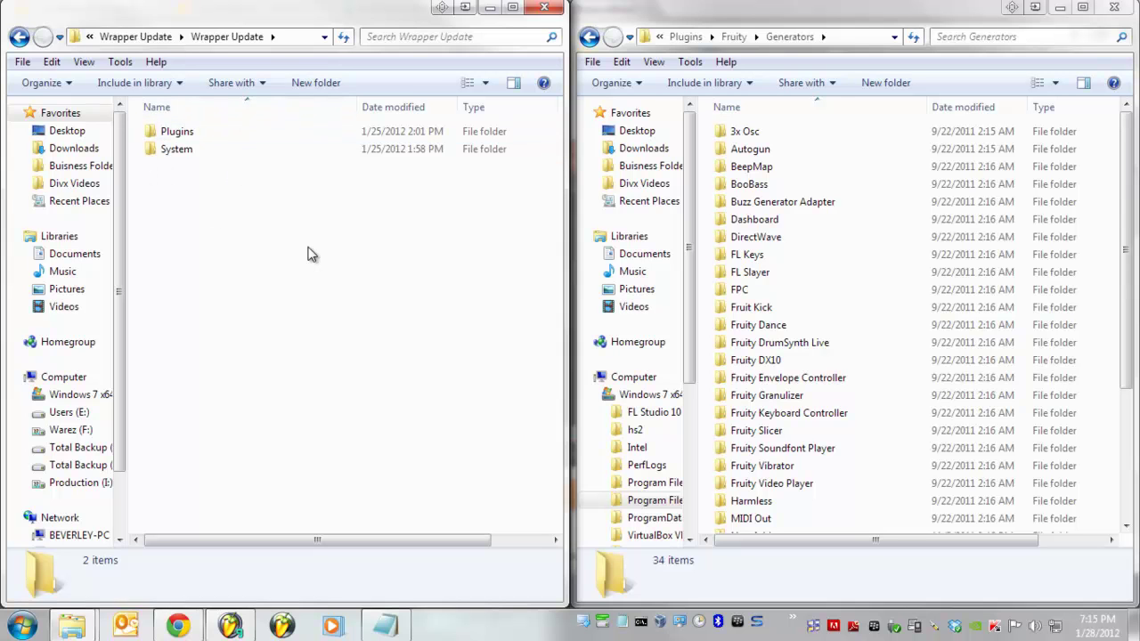
In the right window, navigate C: > Program Files (x86) > Image-Line > FL Studio 9.
{"action": "left_click", "coordinate": [641, 400]}
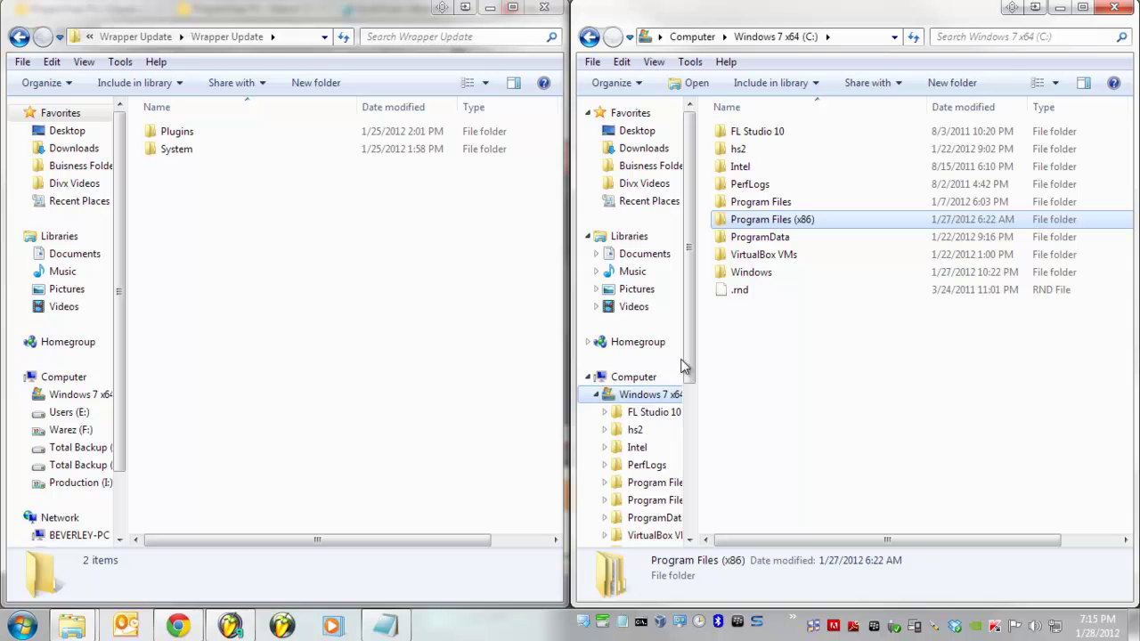
{"action": "double_click", "coordinate": [773, 220]}
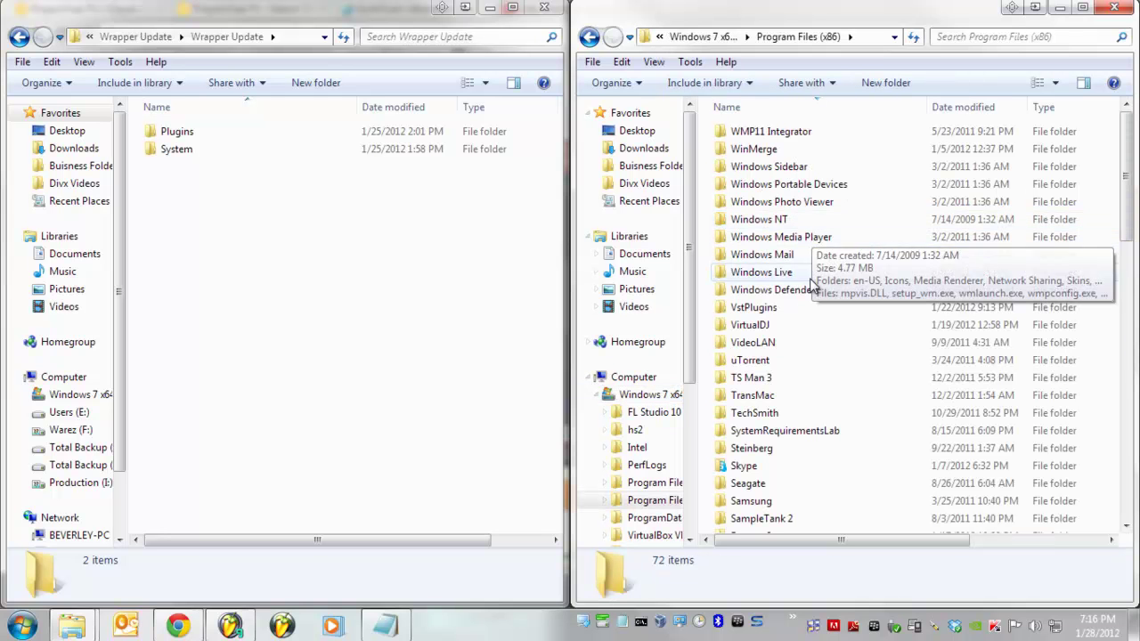
{"action": "left_click", "coordinate": [812, 364]}
{"action": "scroll", "coordinate": [812, 365], "scroll_direction": "down", "scroll_amount": 3}
{"action": "scroll", "coordinate": [813, 365], "scroll_direction": "down", "scroll_amount": 4}
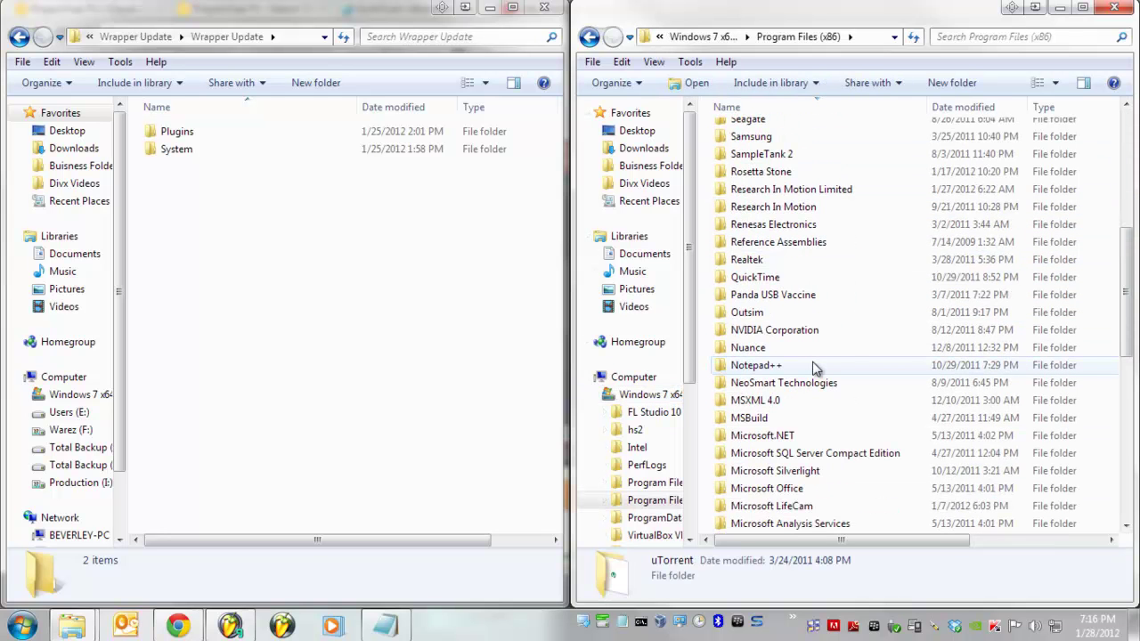
{"action": "key", "text": "i"}
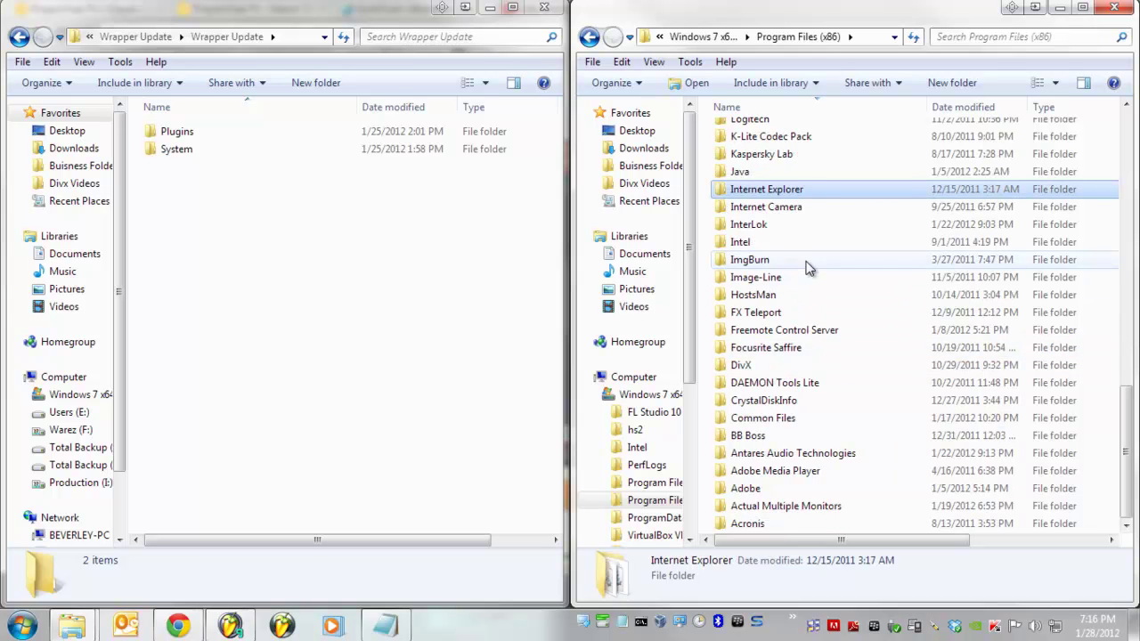
{"action": "double_click", "coordinate": [777, 277]}
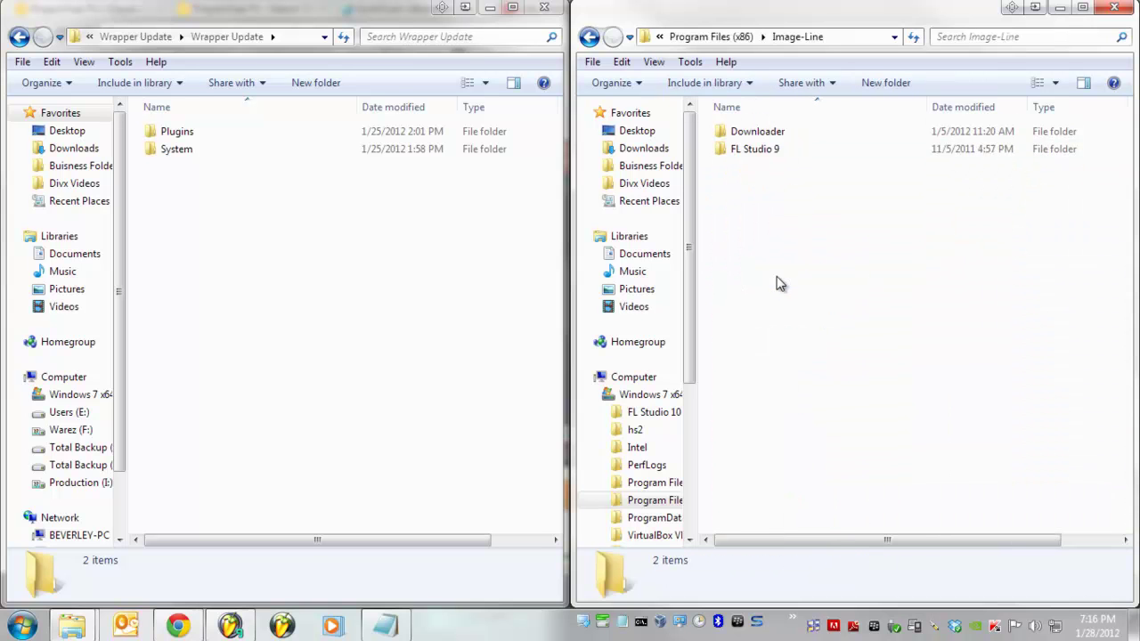
{"action": "double_click", "coordinate": [773, 149]}
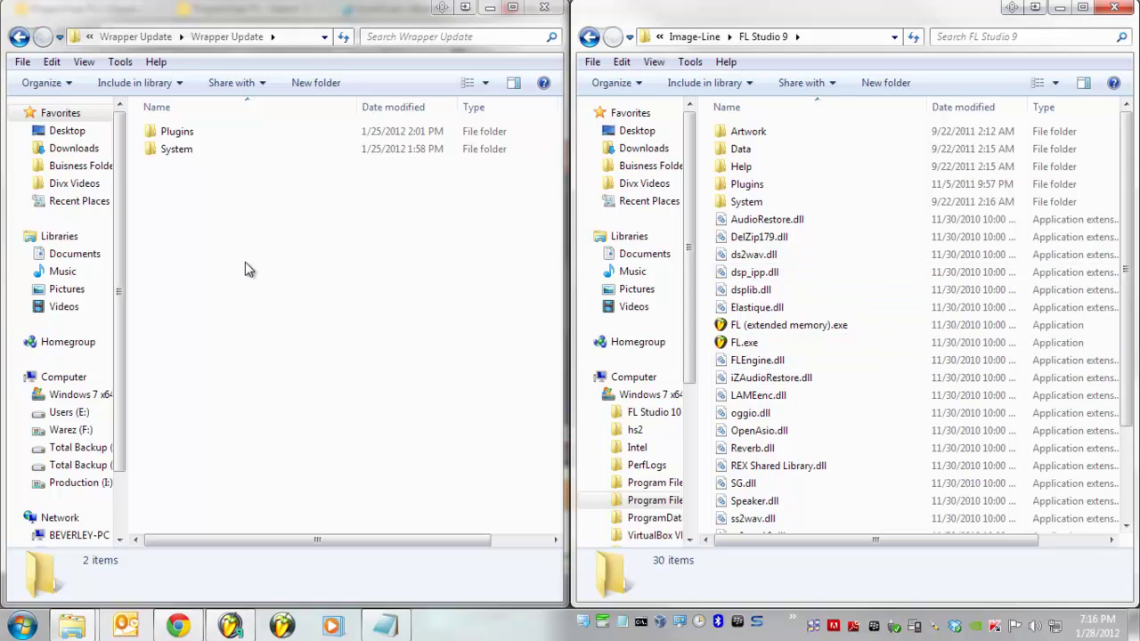
Copy the Plugins and System folders from Wrapper Update.
{"action": "left_click_drag", "start_coordinate": [361, 230], "coordinate": [178, 129]}
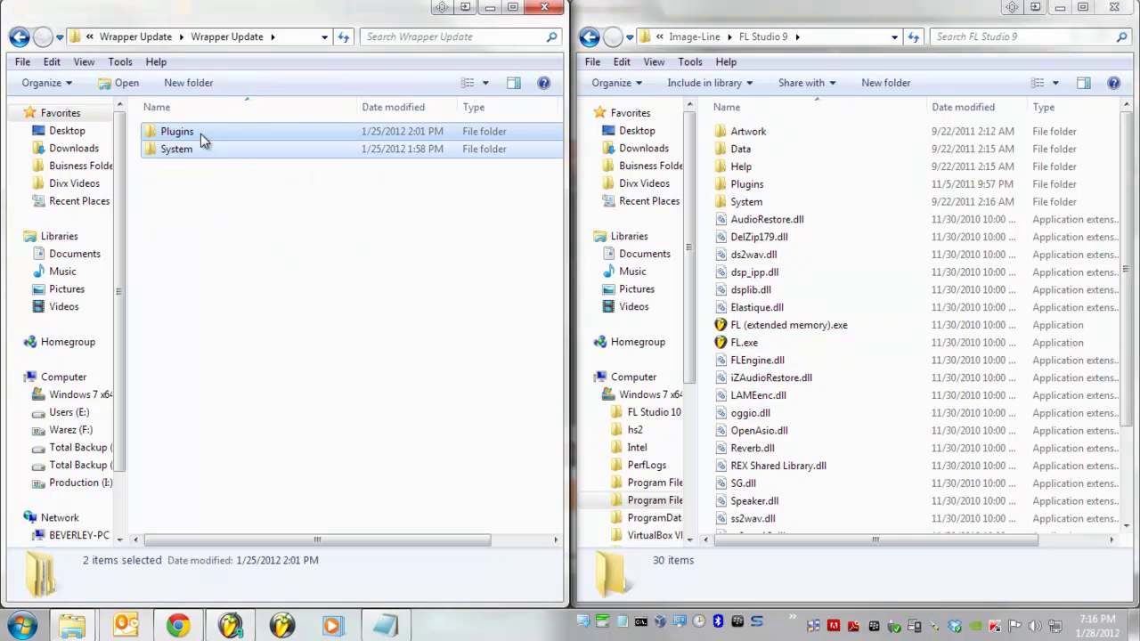
{"action": "right_click", "coordinate": [201, 136]}
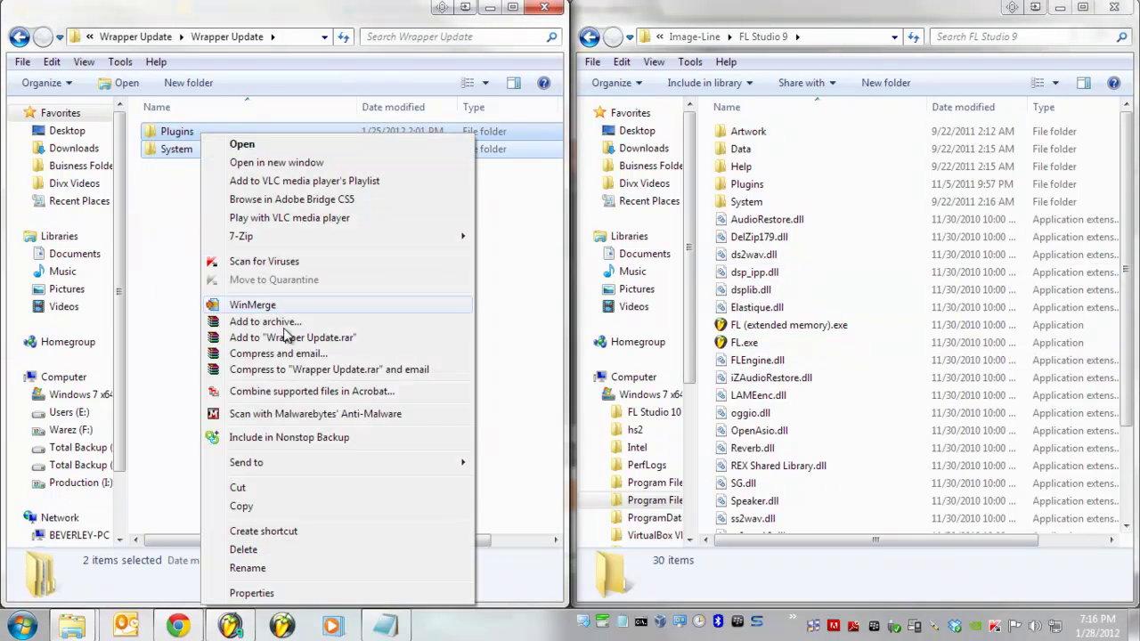
{"action": "left_click", "coordinate": [278, 507]}
Paste them into FL Studio 9, merging and replacing files for all conflicting items.
{"action": "right_click", "coordinate": [877, 205]}
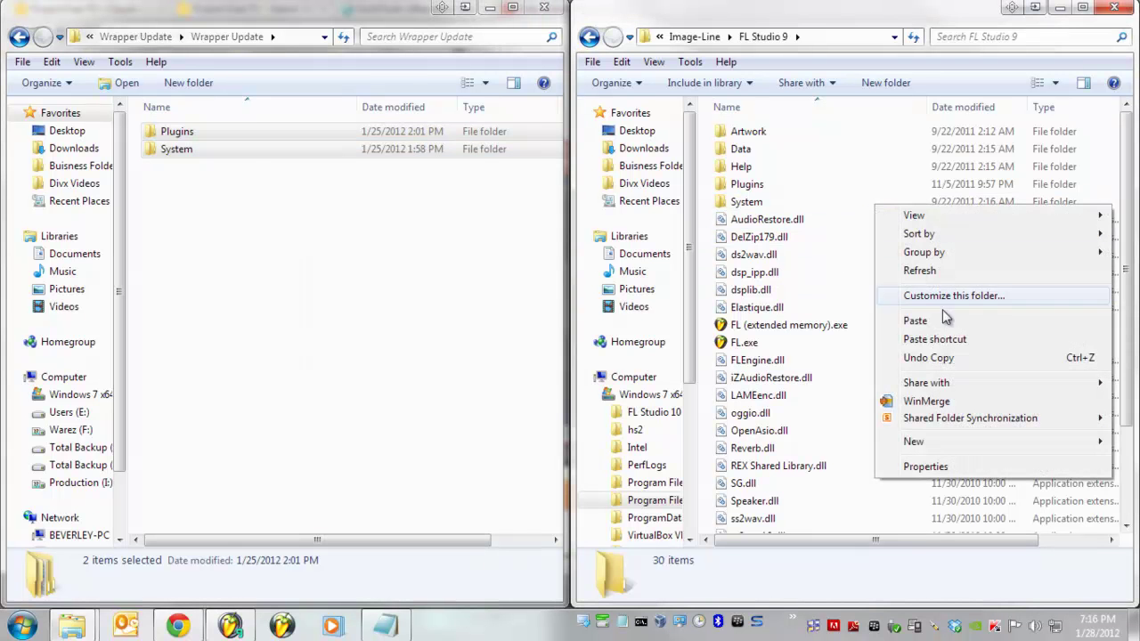
{"action": "key", "text": "p"}
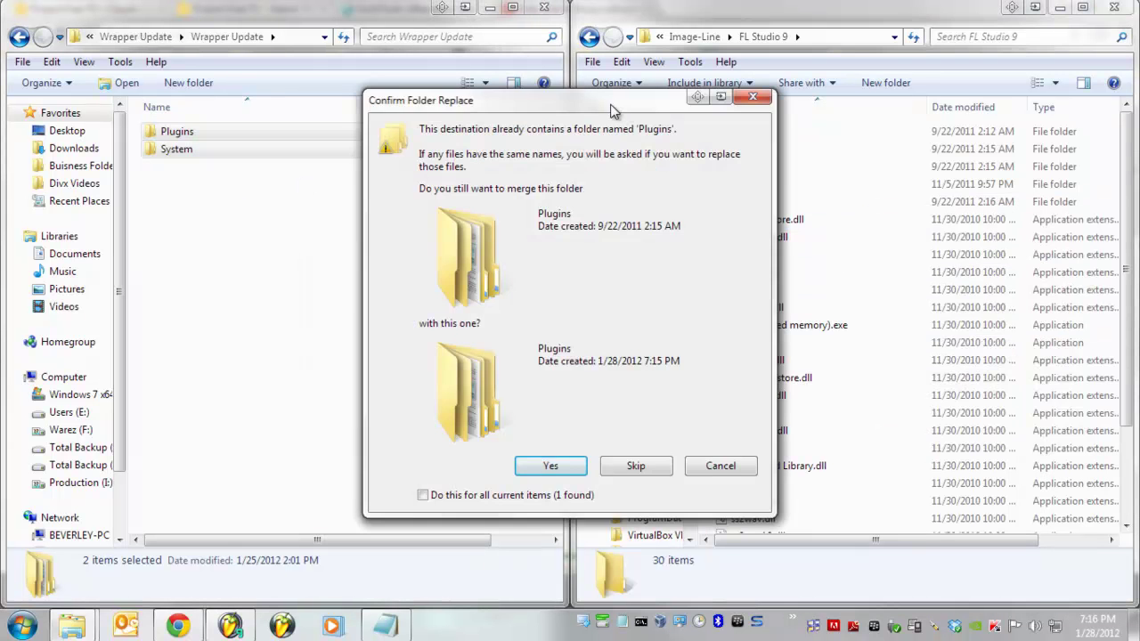
{"action": "left_click_drag", "start_coordinate": [617, 111], "coordinate": [442, 110]}
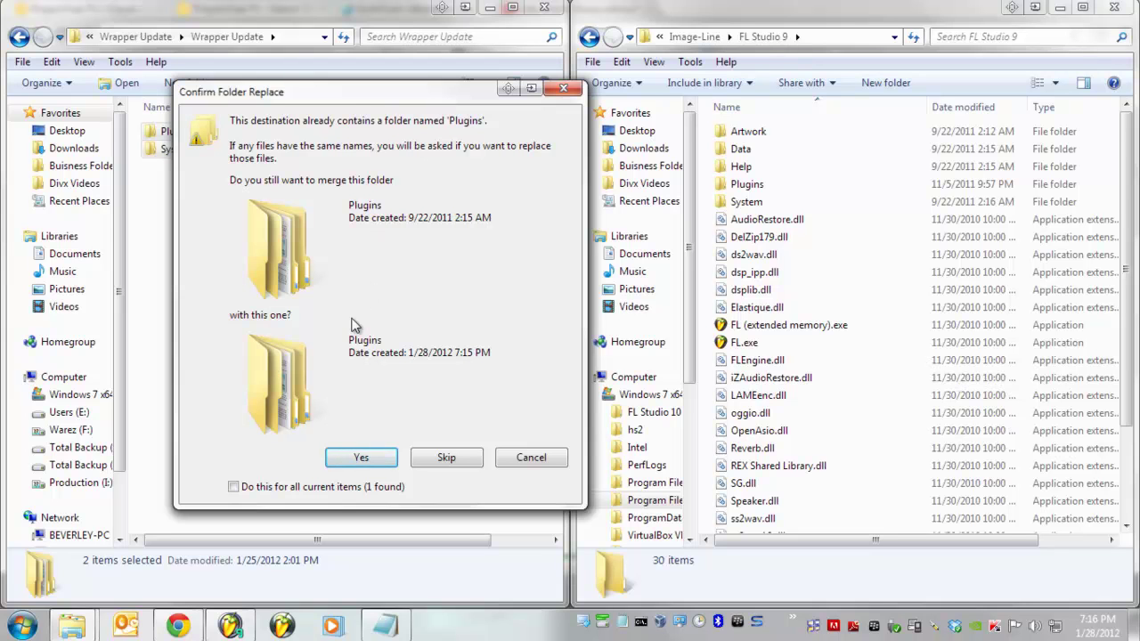
{"action": "left_click", "coordinate": [234, 488]}
{"action": "left_click_drag", "start_coordinate": [433, 102], "coordinate": [505, 190]}
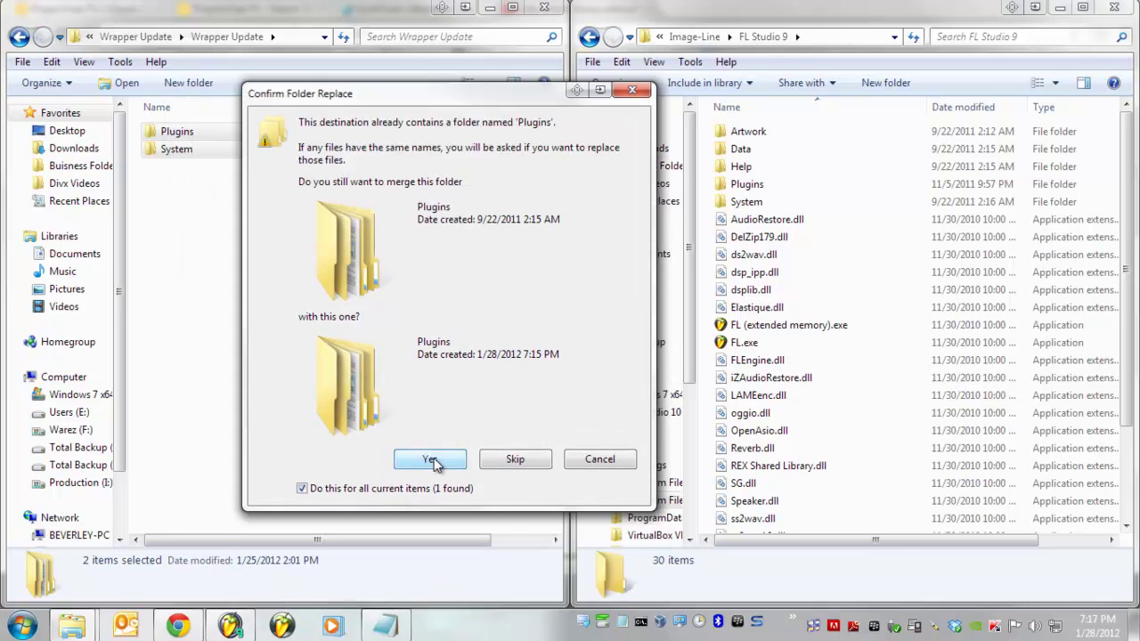
{"action": "left_click", "coordinate": [431, 459]}
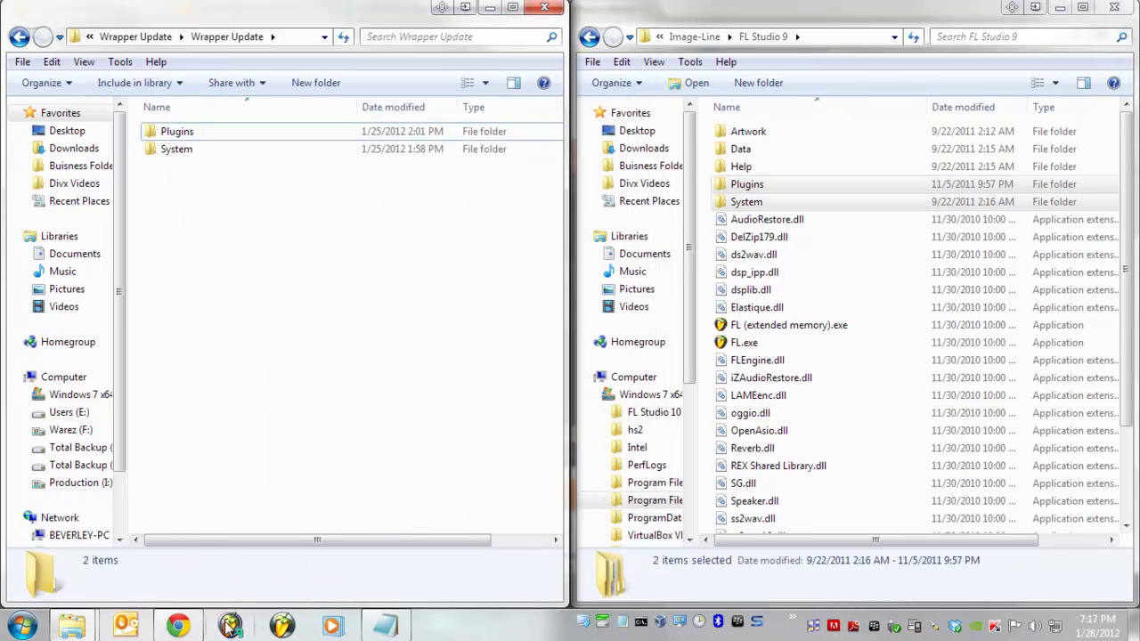
Relaunch FL Studio, add Hypersonic from the generator list, and show its wrapper settings (version 2.3.4).
{"action": "left_click", "coordinate": [231, 627]}
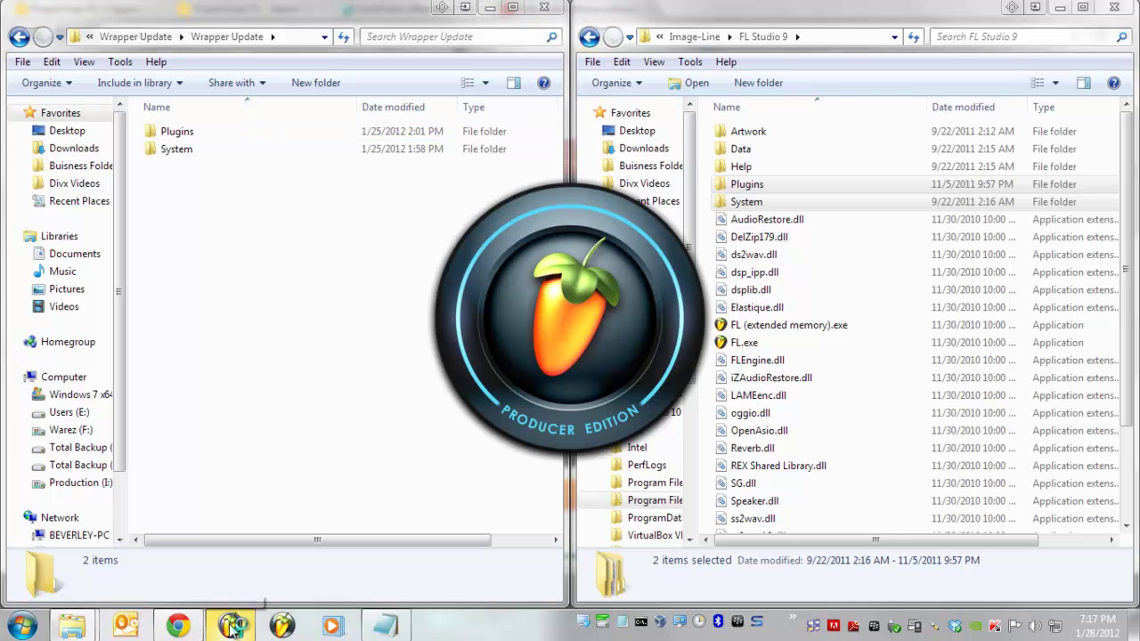
{"action": "left_click", "coordinate": [96, 28]}
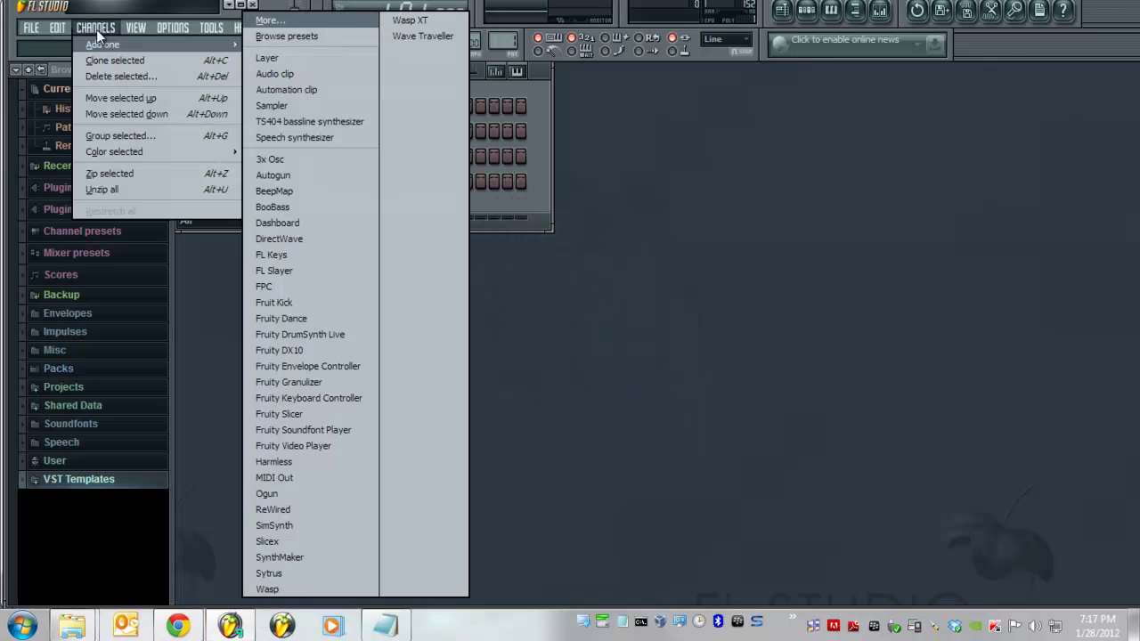
{"action": "left_click", "coordinate": [283, 19]}
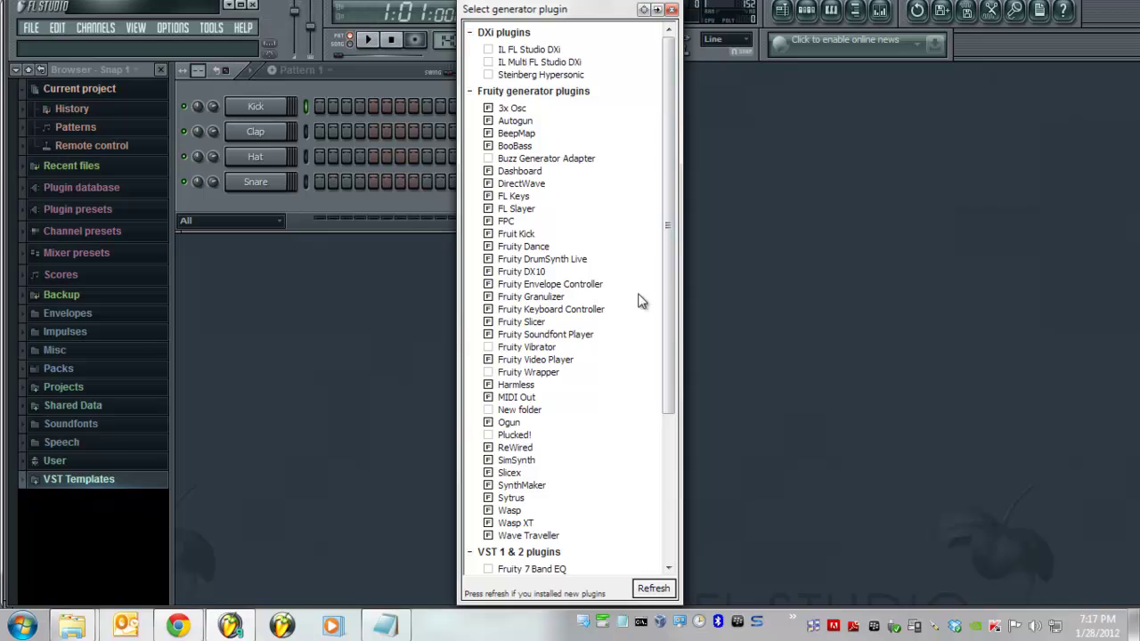
{"action": "scroll", "coordinate": [677, 283], "scroll_direction": "down", "scroll_amount": 5}
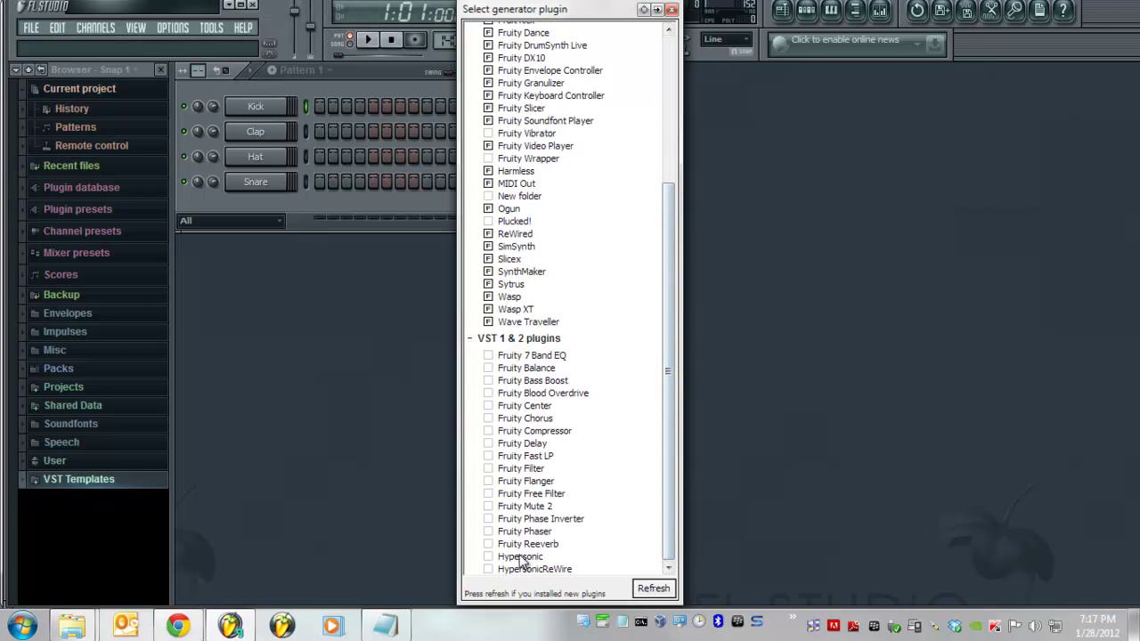
{"action": "double_click", "coordinate": [518, 554]}
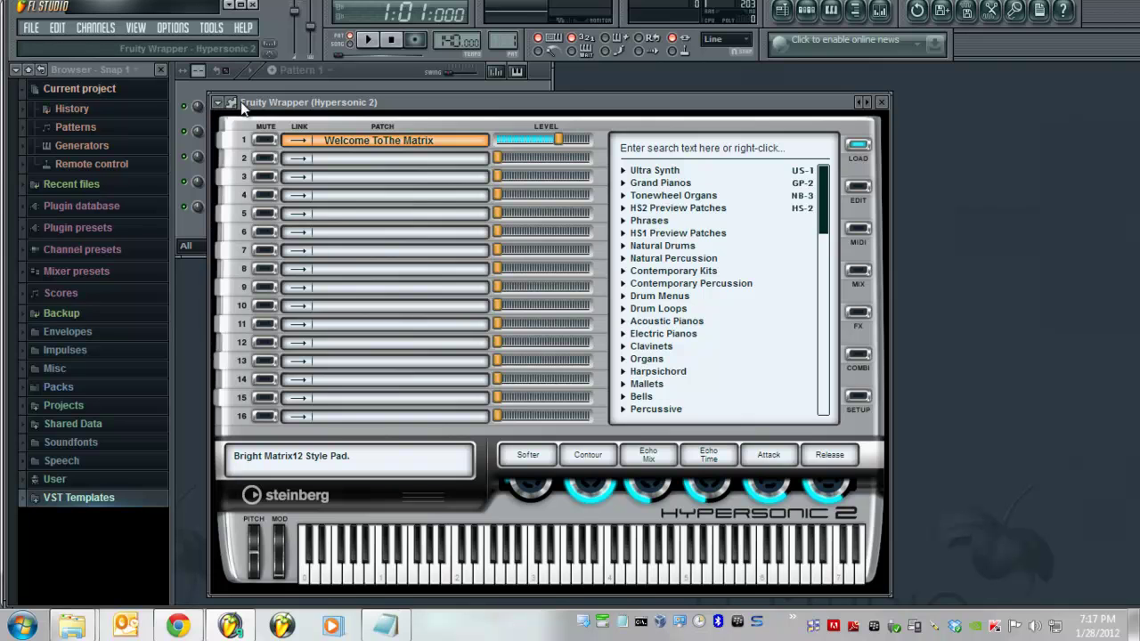
{"action": "left_click", "coordinate": [230, 102]}
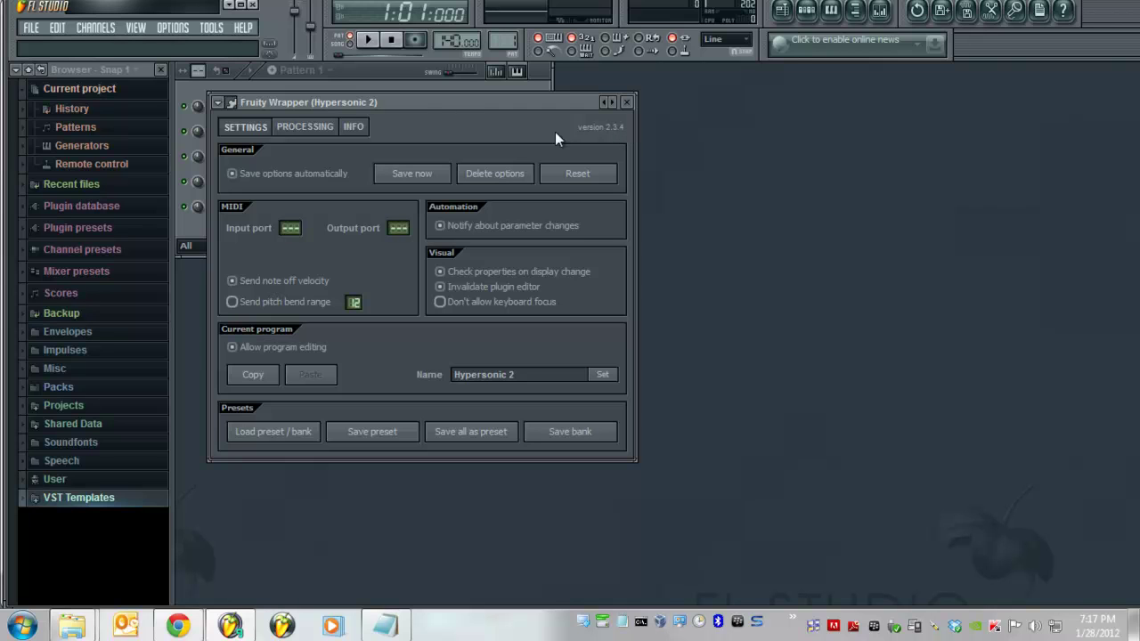
Enable Bridged in Fruity Wrapper's processing options for Hypersonic 2 and verify it stays ticked.
{"action": "left_click", "coordinate": [302, 129]}
{"action": "left_click", "coordinate": [423, 203]}
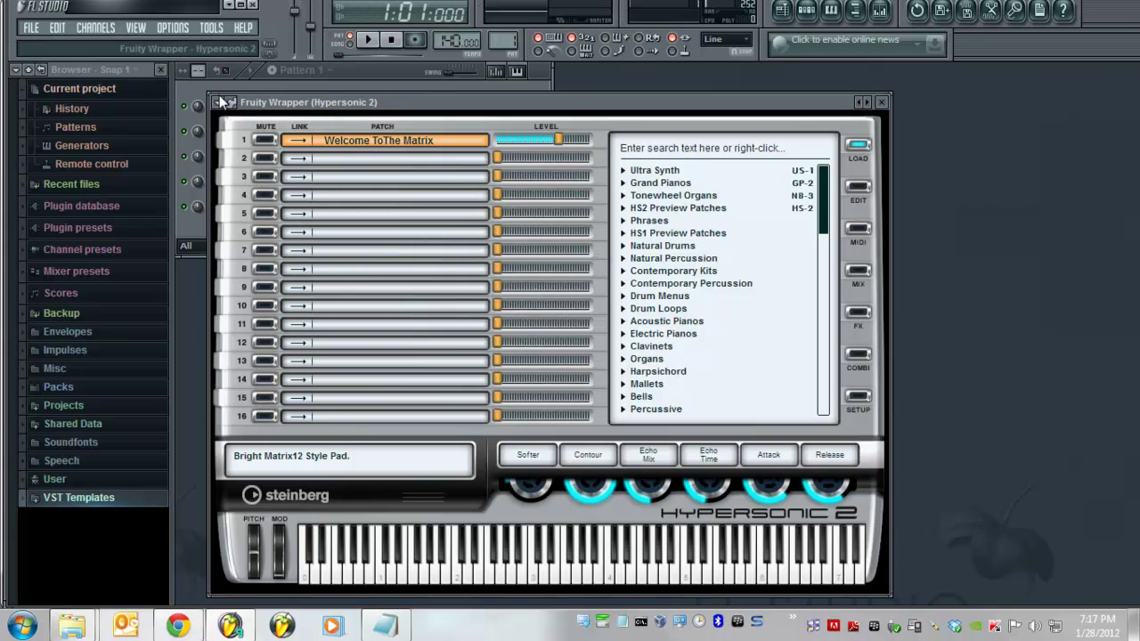
{"action": "left_click", "coordinate": [226, 102]}
{"action": "left_click", "coordinate": [304, 126]}
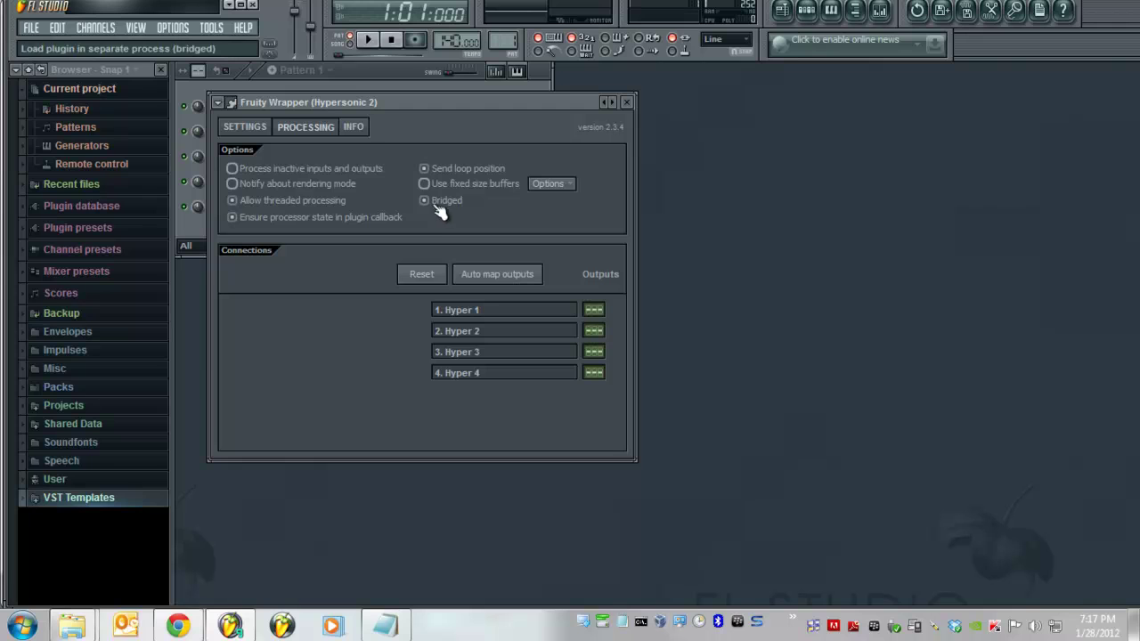